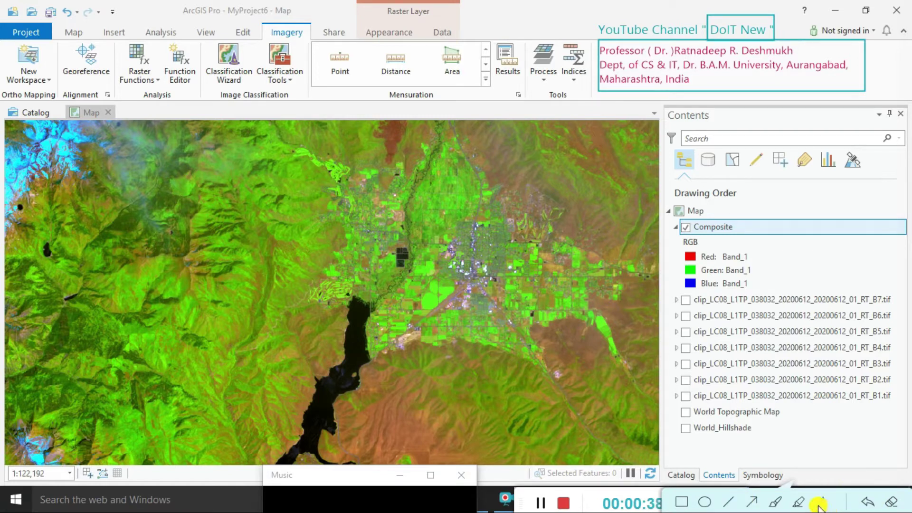
Step: Browse the spectral indices list and toggle the Composite layer off and back on
left_click(867, 502)
left_click(868, 502)
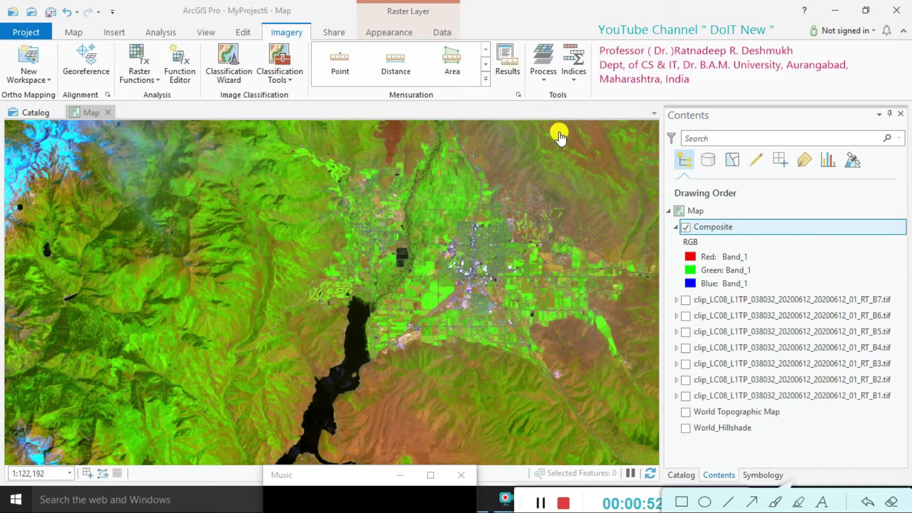
left_click(577, 78)
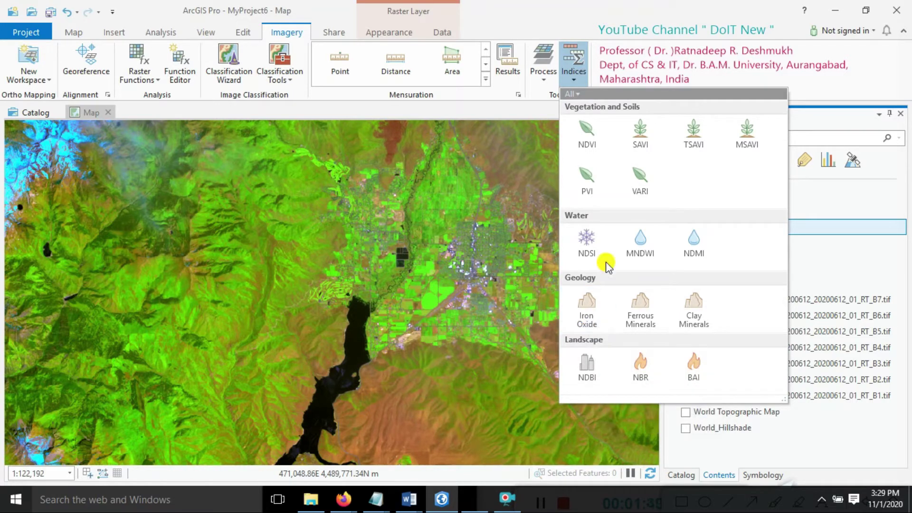
left_click(286, 34)
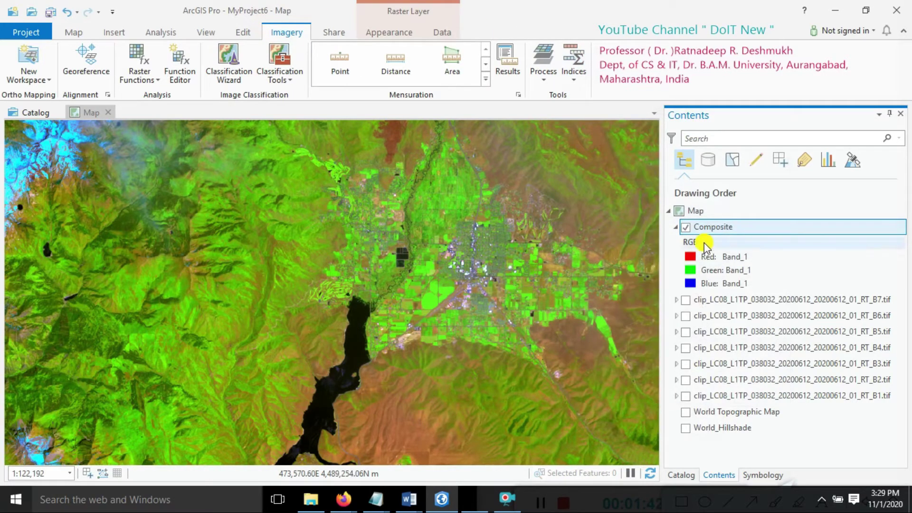
left_click(685, 227)
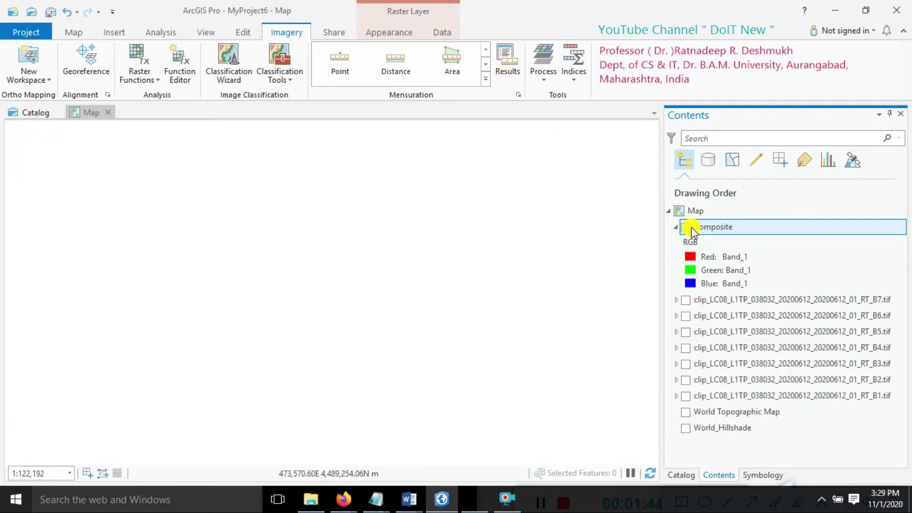
left_click(685, 226)
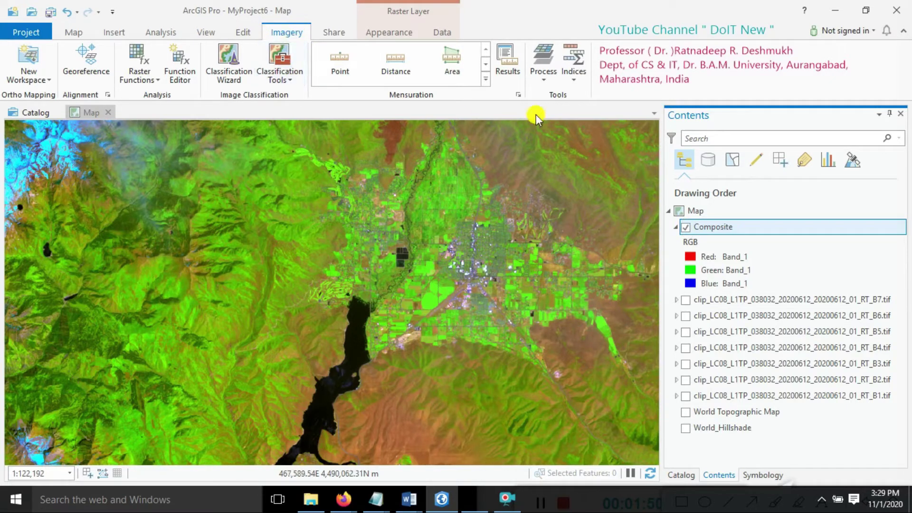
Step: Filter the Indices gallery to Geology and start the Iron Oxide index
left_click(574, 82)
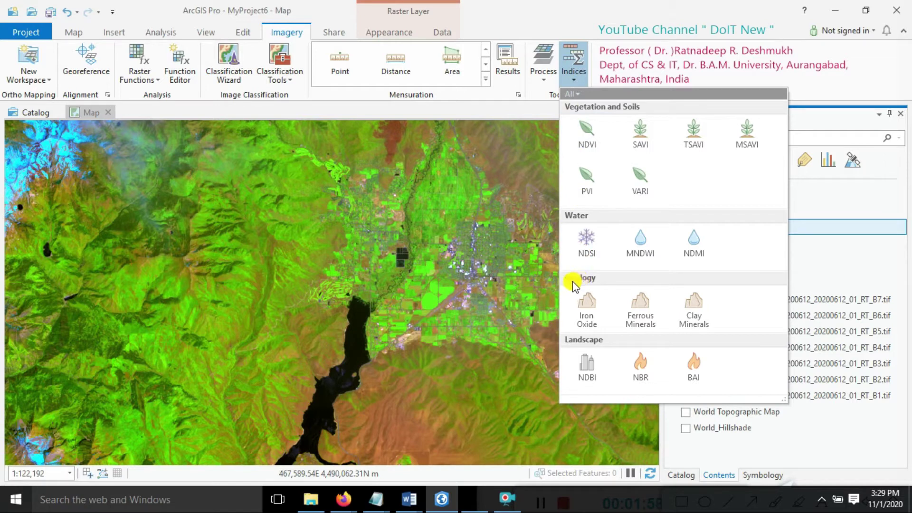
left_click(573, 93)
left_click(593, 157)
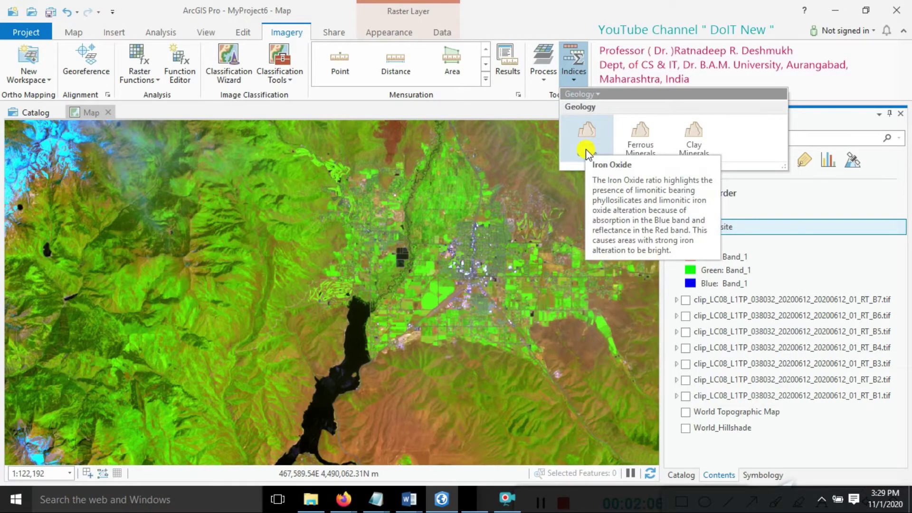
left_click(586, 149)
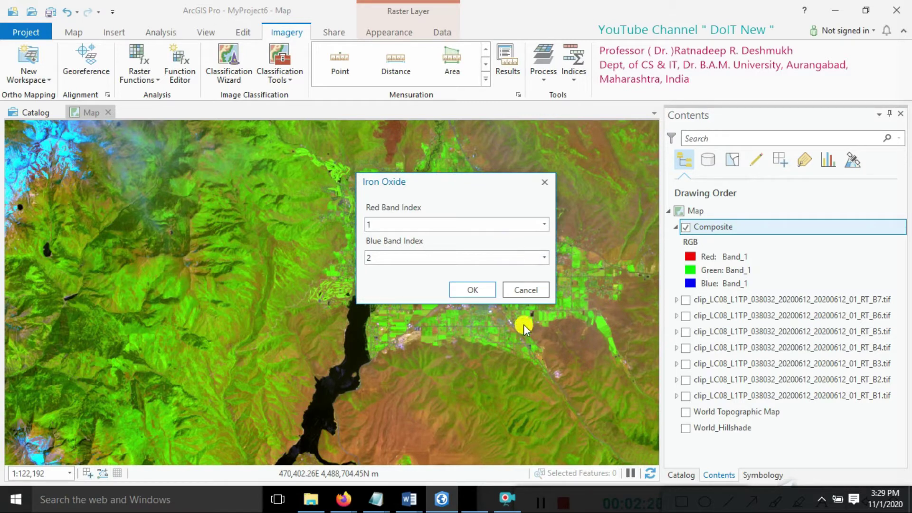
Step: Run Iron Oxide with Red Band Index 4 and Blue Band Index 2
left_click(506, 504)
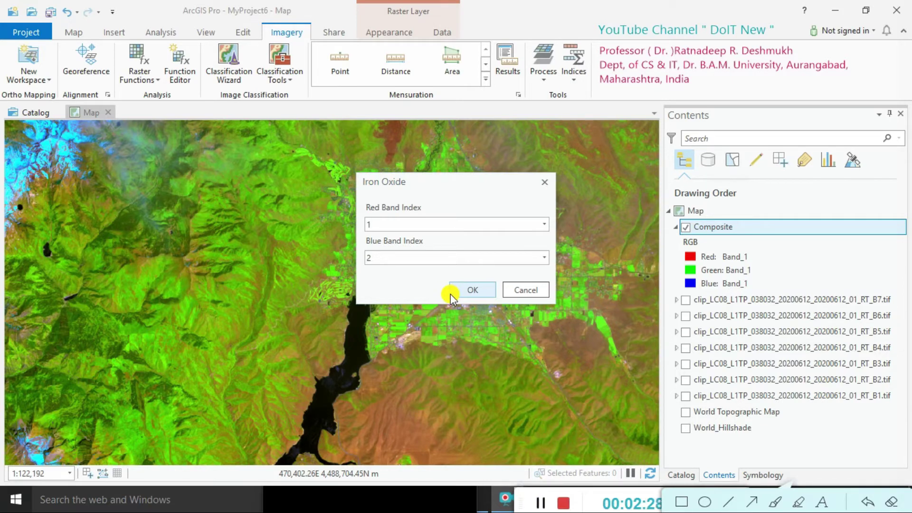
left_click(517, 225)
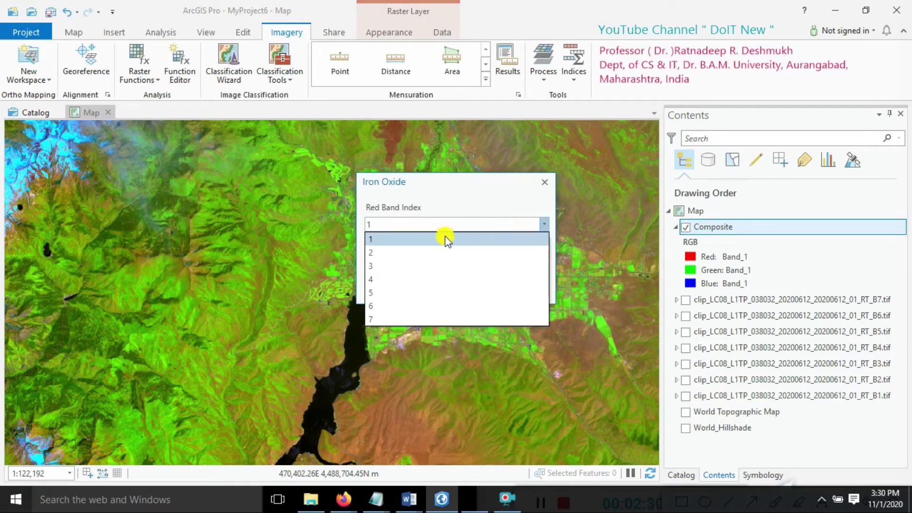
left_click(372, 279)
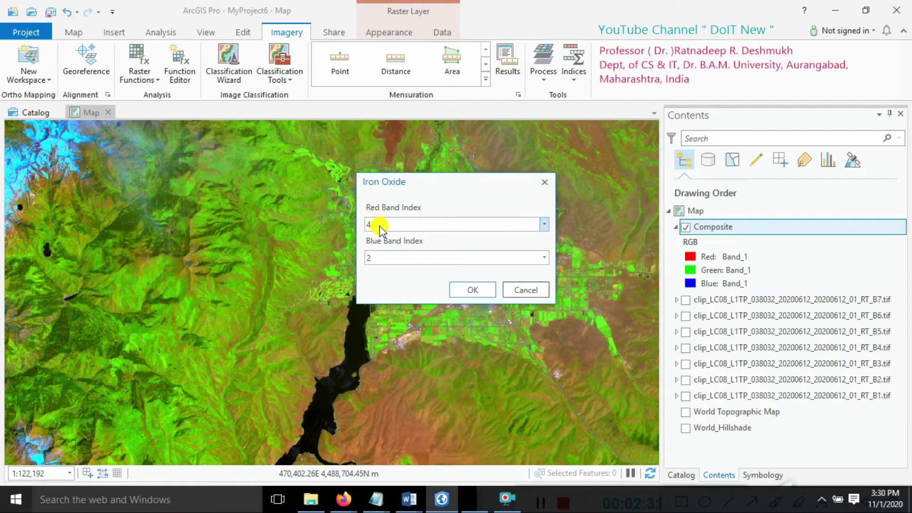
left_click(459, 259)
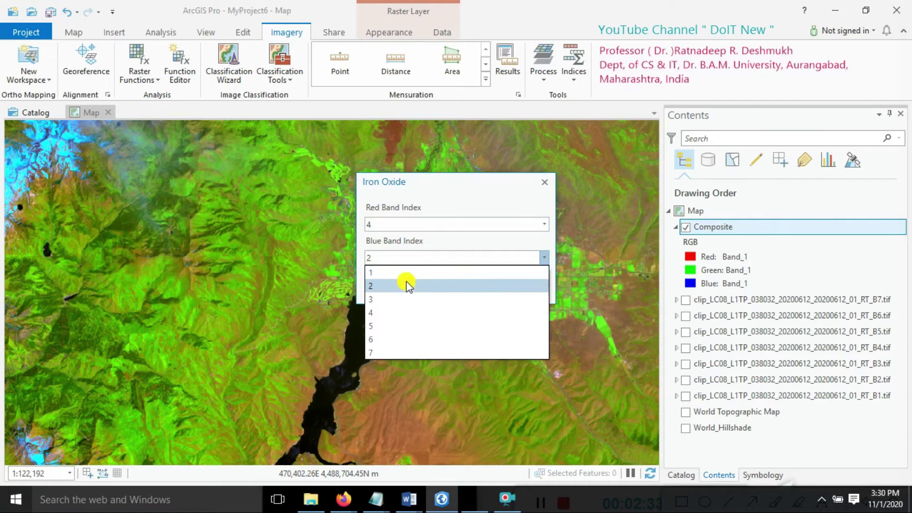
left_click(381, 286)
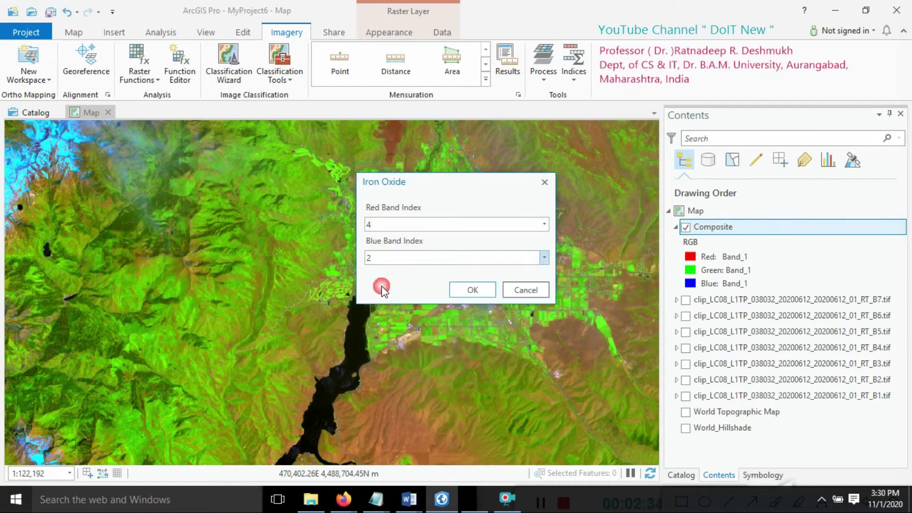
left_click(476, 288)
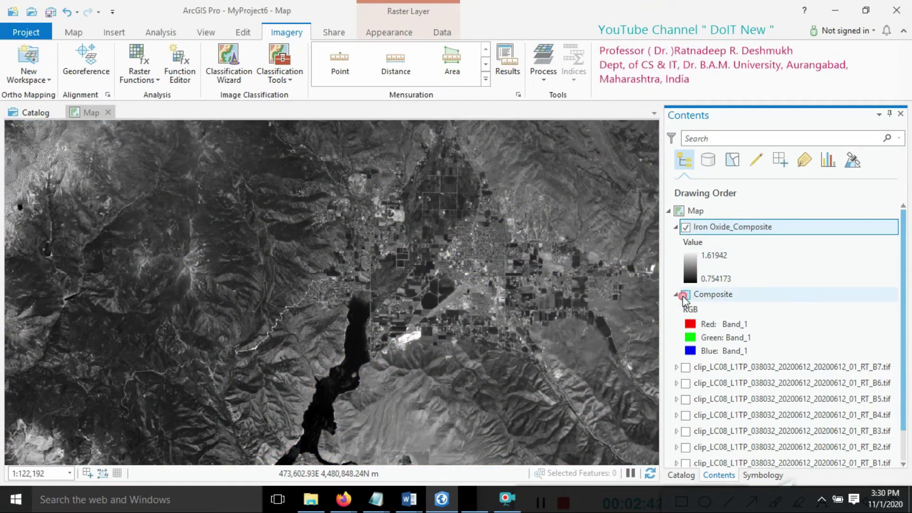
Step: Give Iron Oxide_Composite the cyan-yellow-brown-purple (Elevation #2) colour scheme in Symbology
left_click(692, 264)
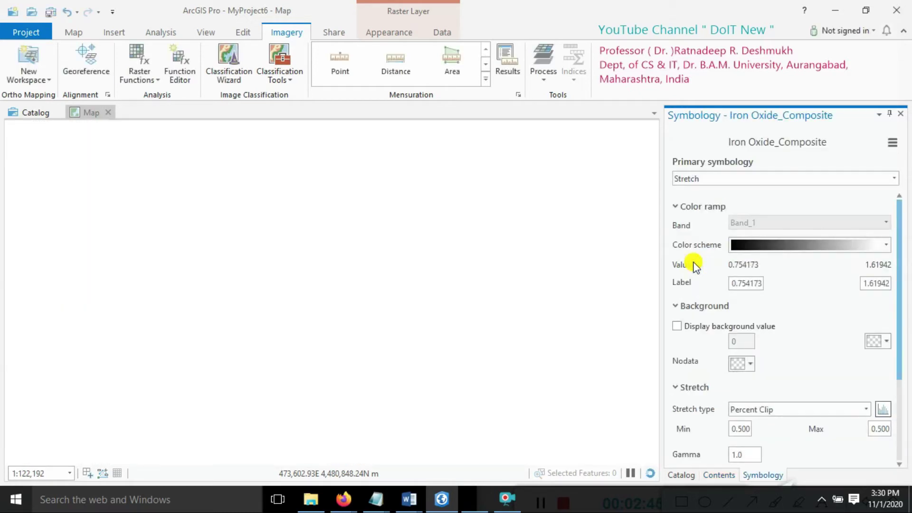
left_click(712, 475)
left_click(765, 475)
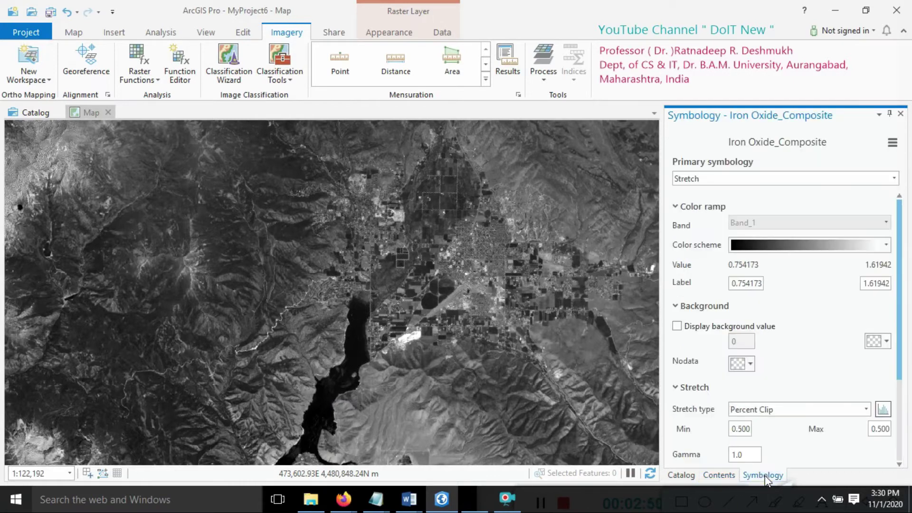
left_click(757, 245)
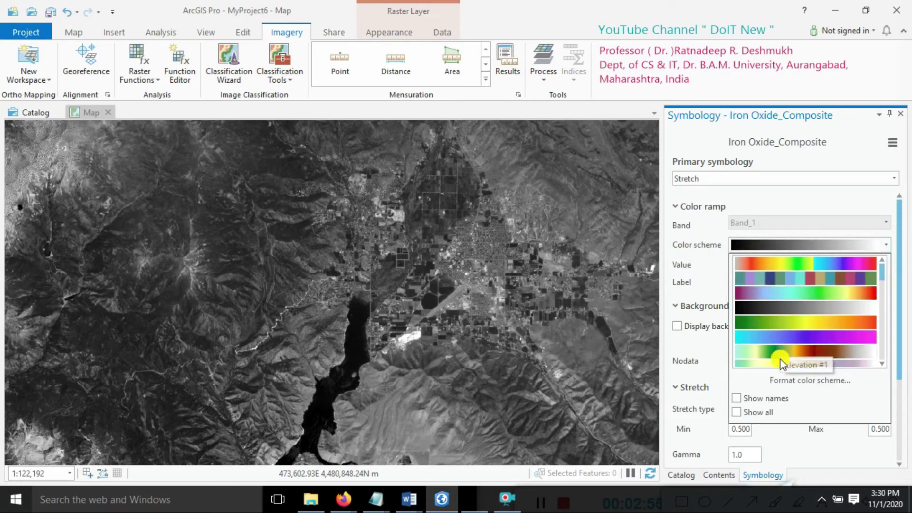
scroll(780, 360, "down", 1)
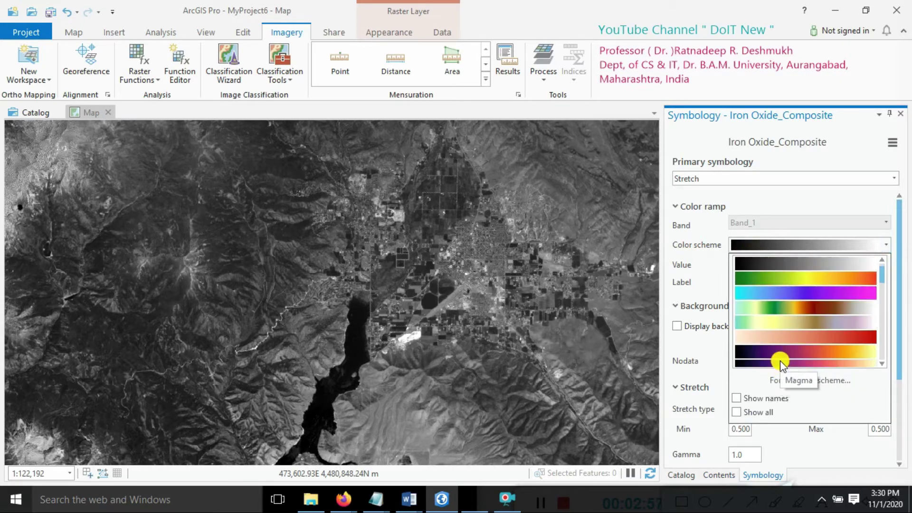
left_click(767, 322)
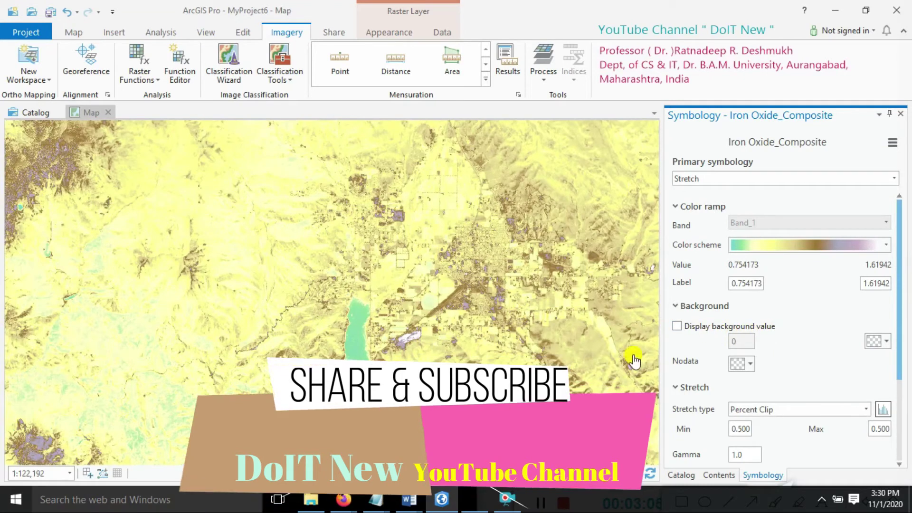
Step: Zoom and pan the map to the lake area of the Iron Oxide raster
scroll(346, 317, "down", 3)
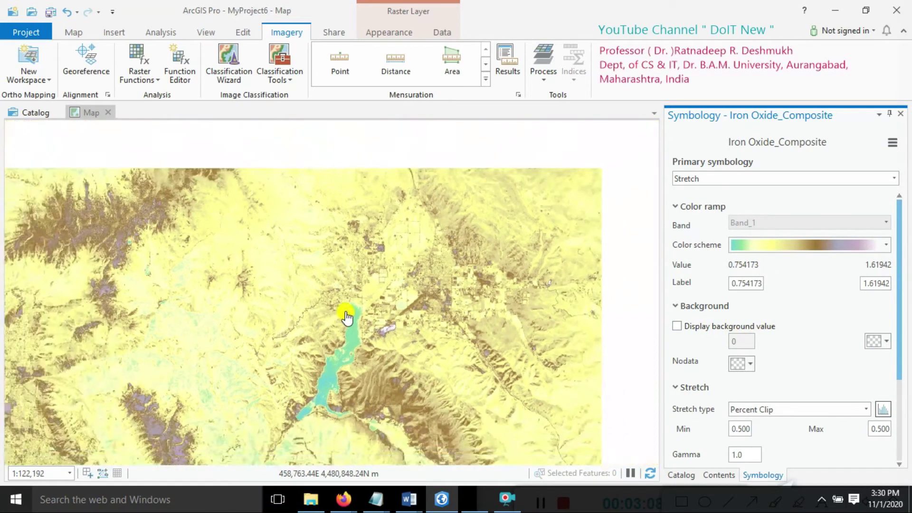
left_click_drag(413, 345, 516, 288)
left_click(517, 299)
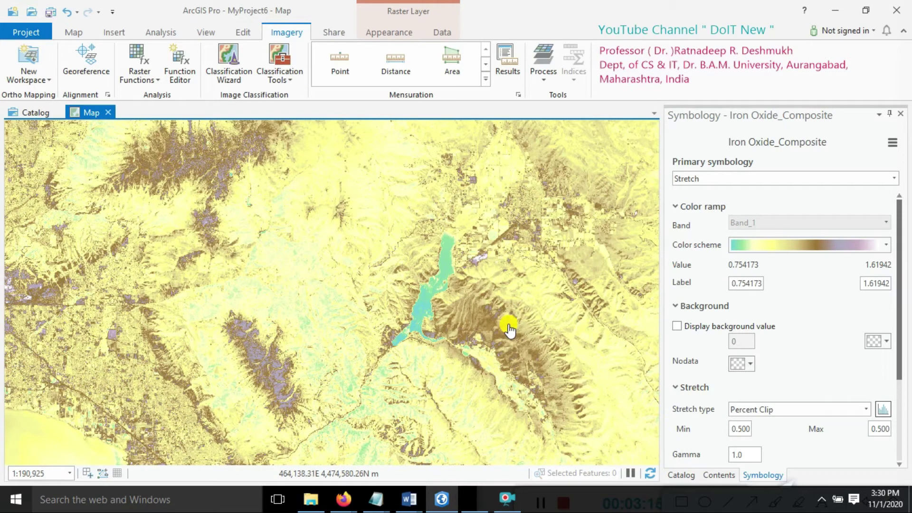
scroll(508, 324, "up", 2)
left_click_drag(531, 245, 496, 375)
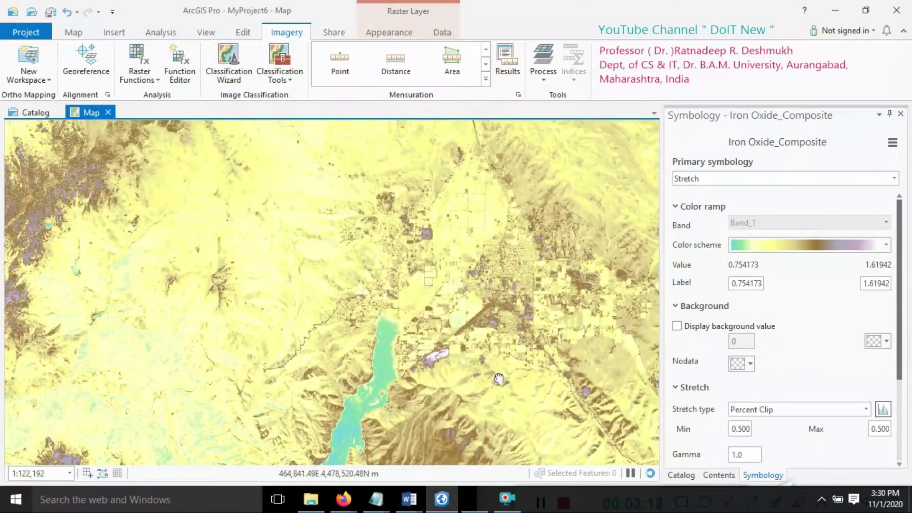
Step: Apply the green-yellow-pink Surface colour ramp to the raster
left_click(759, 245)
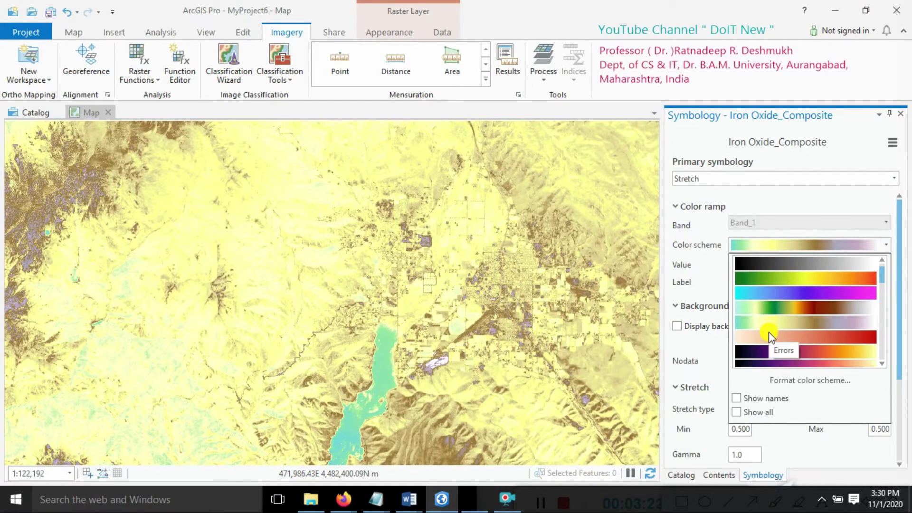
scroll(768, 332, "down", 1)
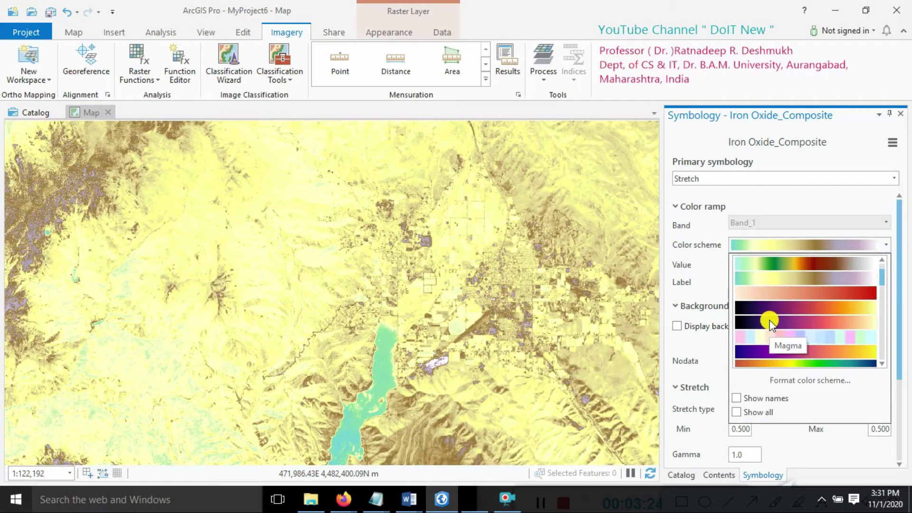
scroll(769, 323, "down", 2)
scroll(769, 323, "down", 2)
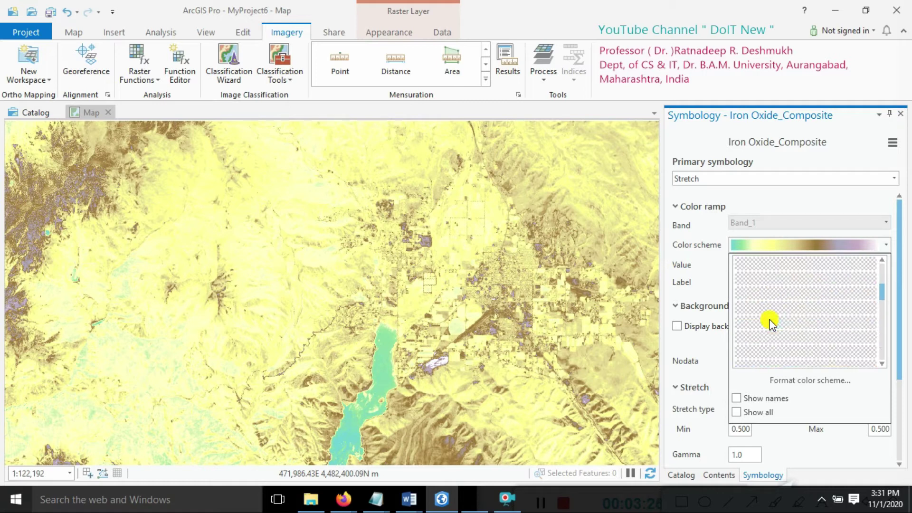
left_click(789, 291)
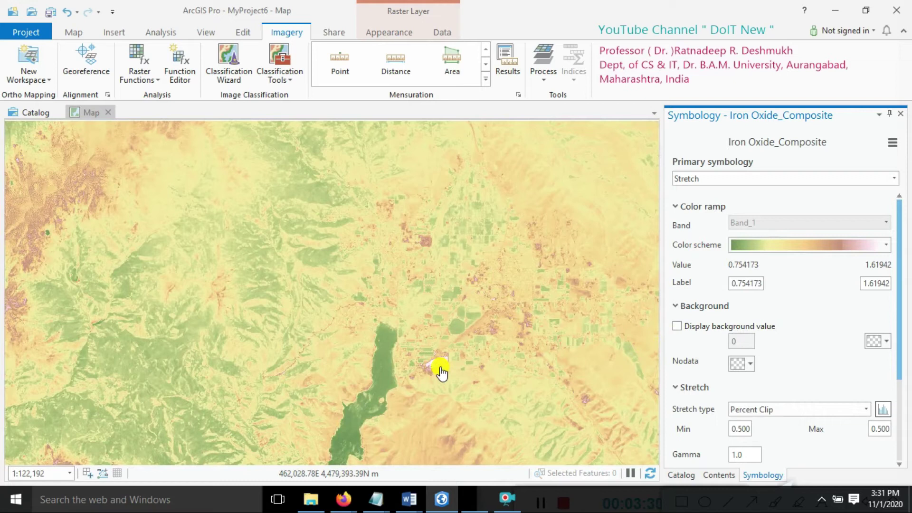
Step: Reposition the map around the lake and try the brown-to-teal colour ramp
left_click_drag(493, 401, 517, 351)
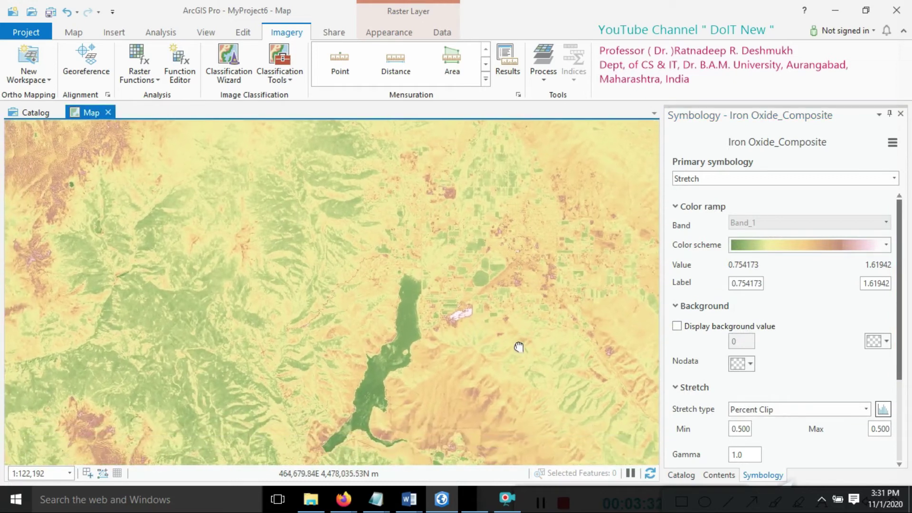
left_click_drag(546, 294, 529, 202)
scroll(521, 335, "down", 2)
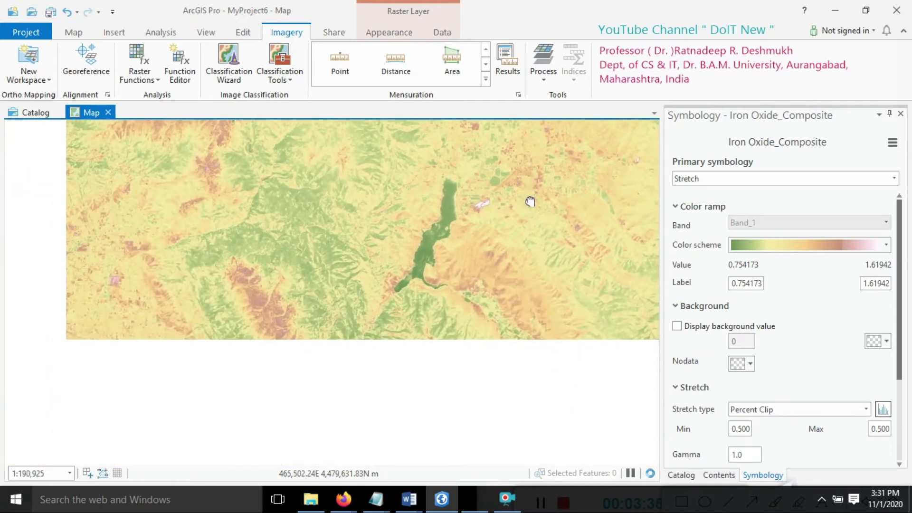
left_click_drag(549, 280, 541, 259)
scroll(480, 306, "up", 3)
scroll(436, 310, "up", 3)
left_click(781, 248)
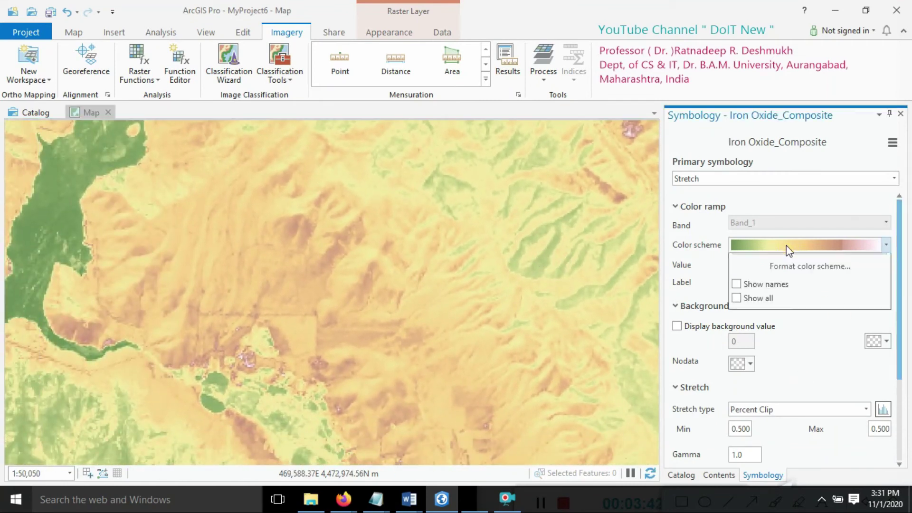
scroll(770, 341, "down", 6)
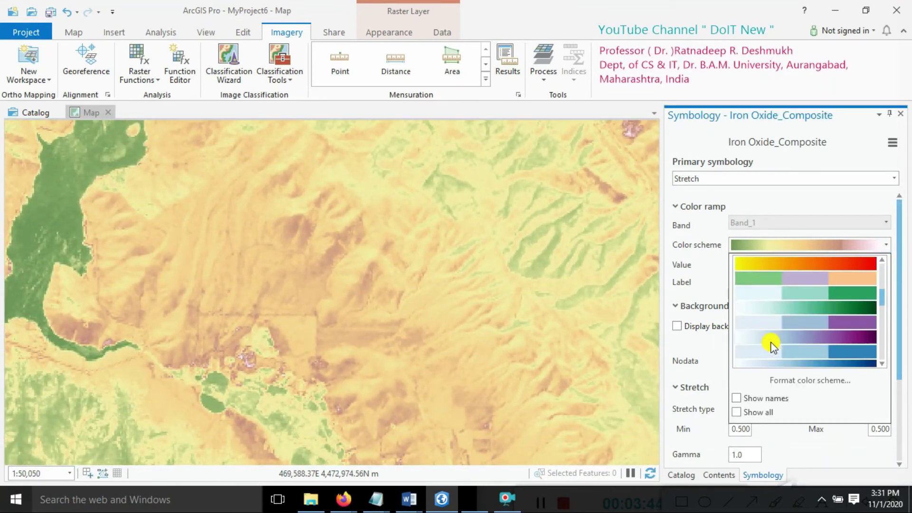
scroll(770, 343, "down", 8)
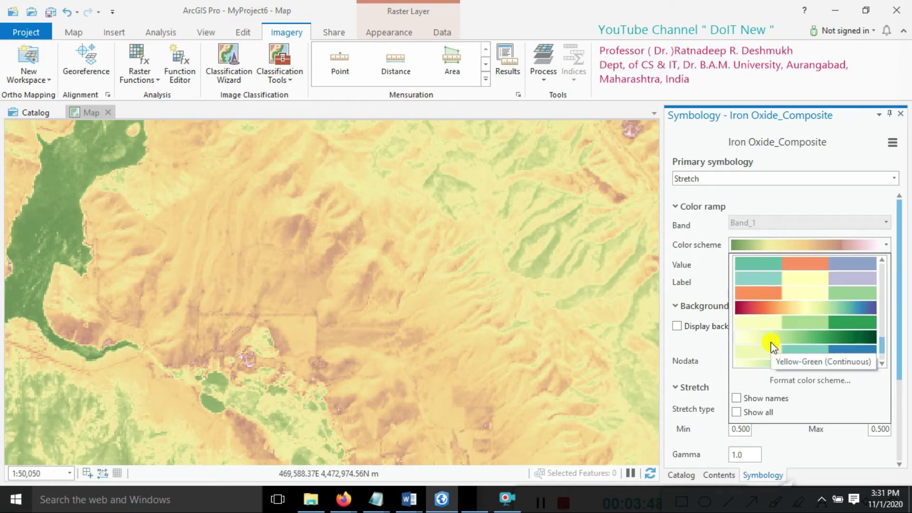
scroll(771, 342, "down", 6)
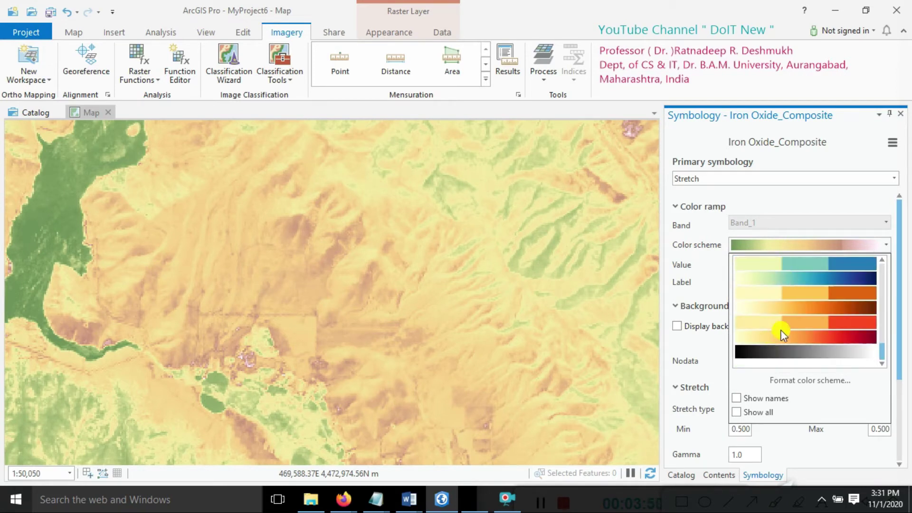
scroll(782, 330, "up", 8)
scroll(782, 330, "up", 3)
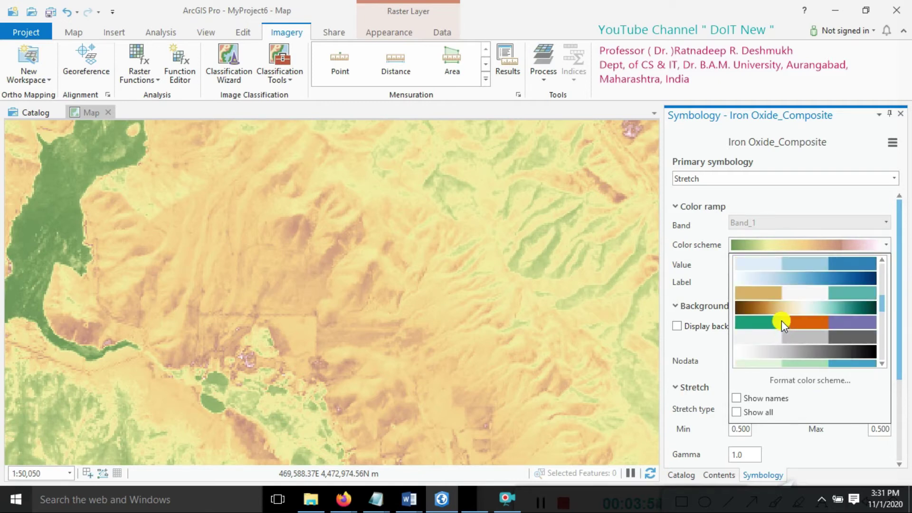
left_click(782, 308)
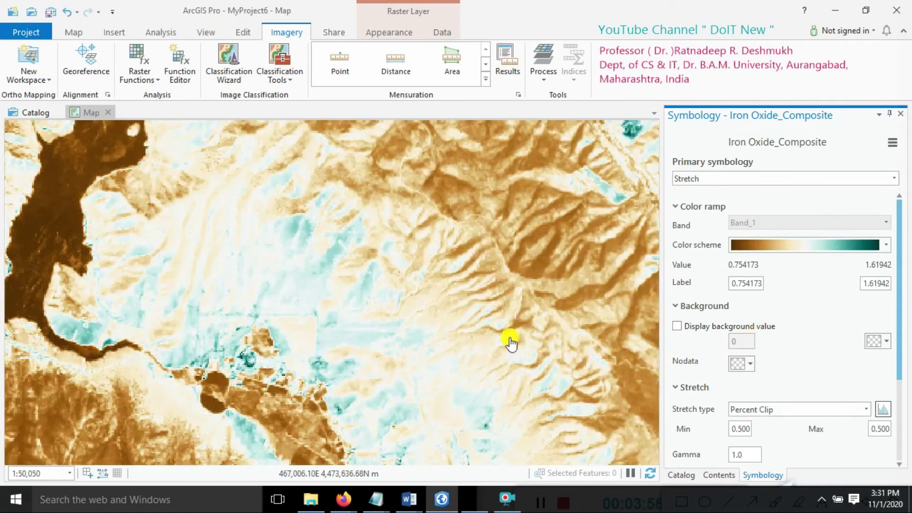
Step: Switch the raster back to the green-yellow-brown-pink Surface ramp
scroll(456, 358, "down", 2)
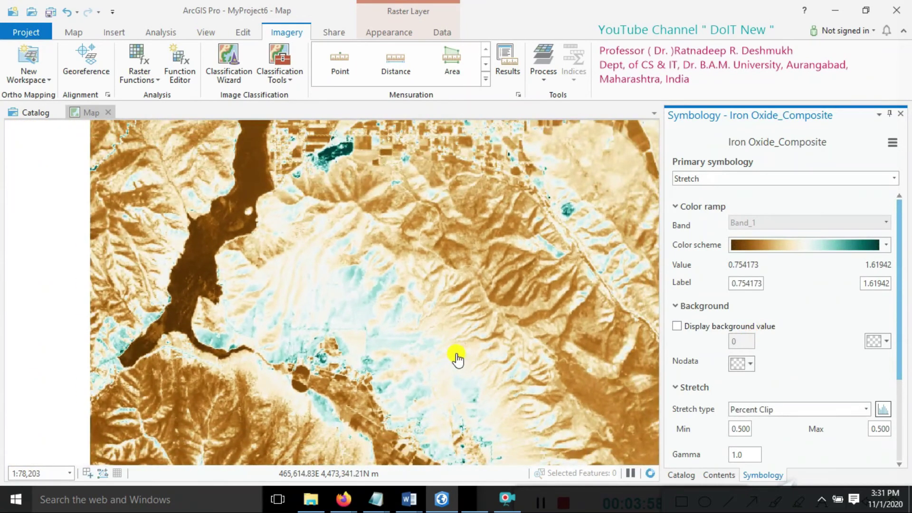
scroll(456, 360, "down", 4)
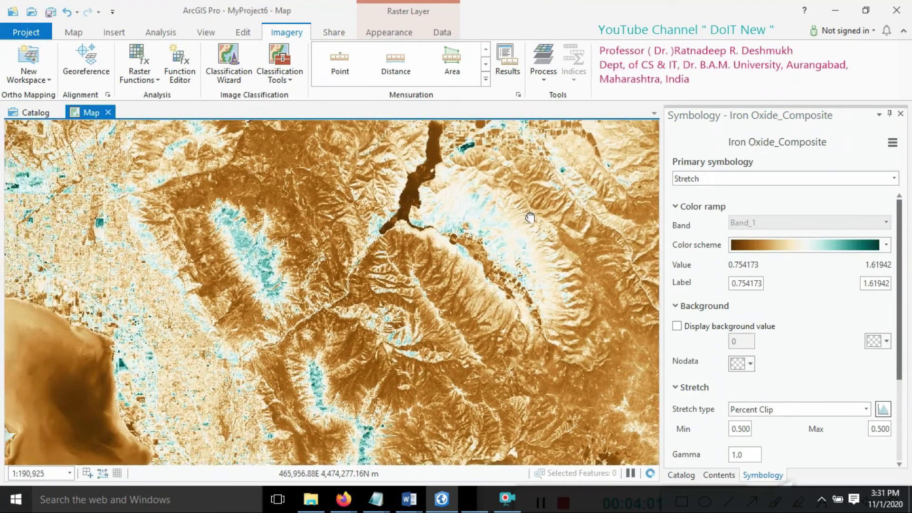
left_click_drag(468, 220, 520, 221)
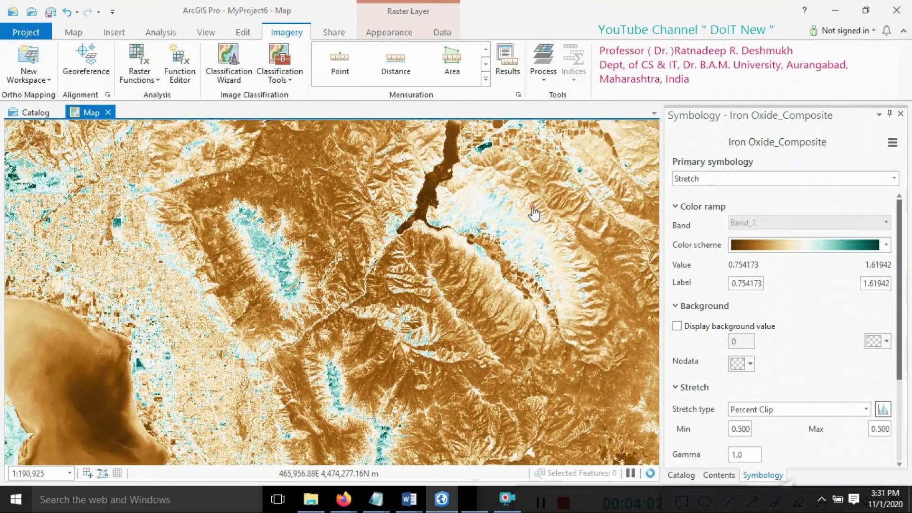
scroll(520, 226, "up", 1)
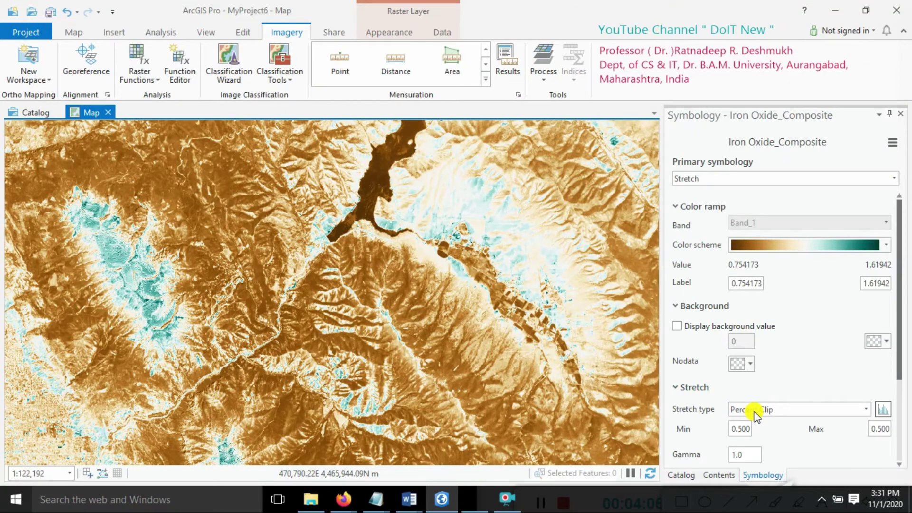
left_click(776, 246)
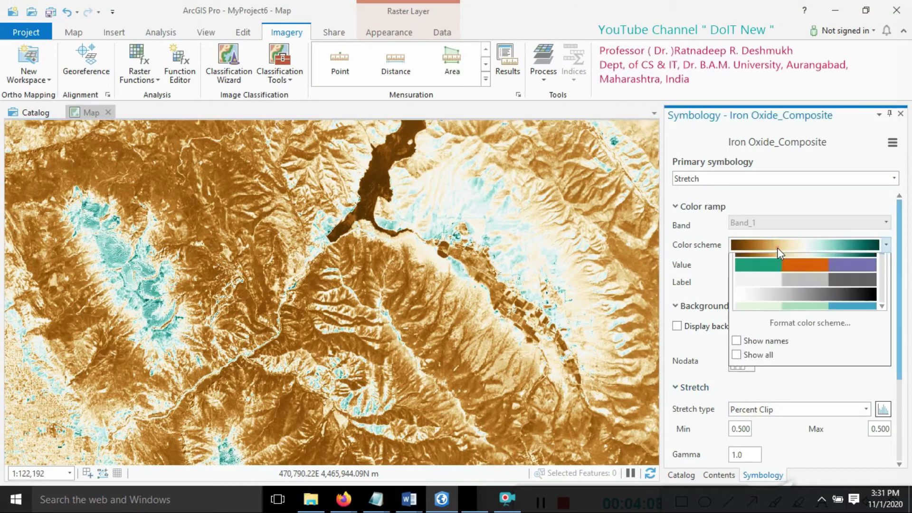
scroll(782, 334, "up", 2)
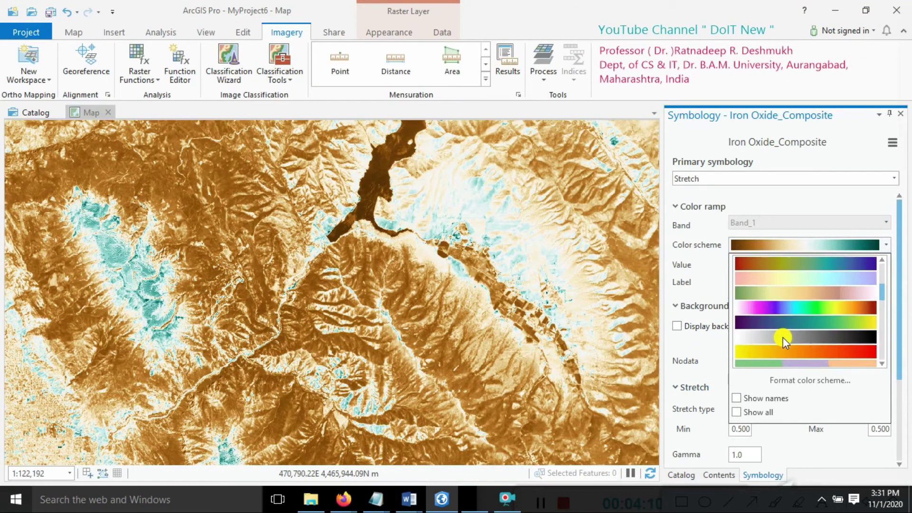
scroll(783, 336, "up", 2)
left_click(781, 292)
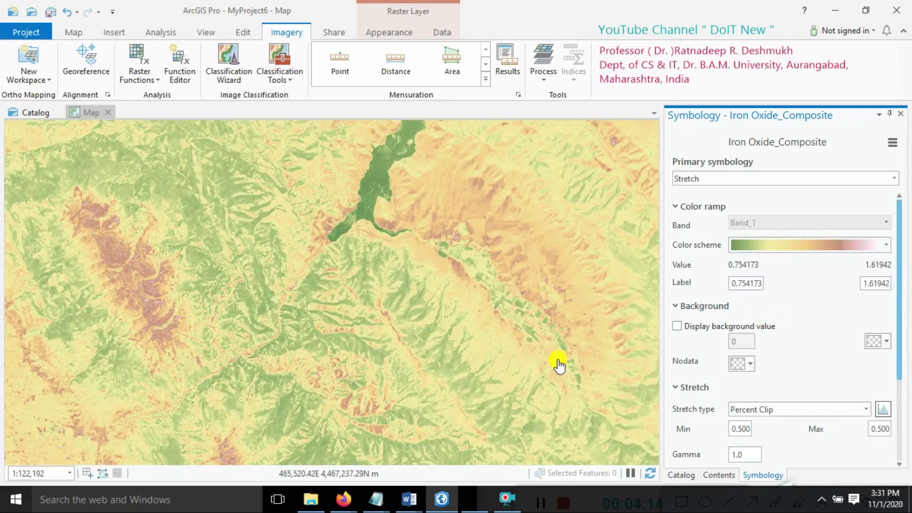
Step: Try a Minimum Maximum stretch on the raster, then revert to Percent Clip
left_click(789, 411)
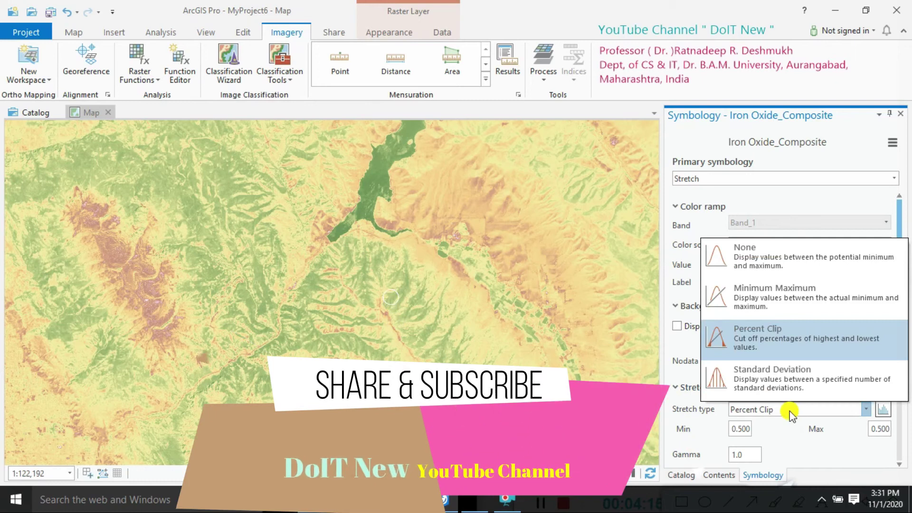
left_click(707, 412)
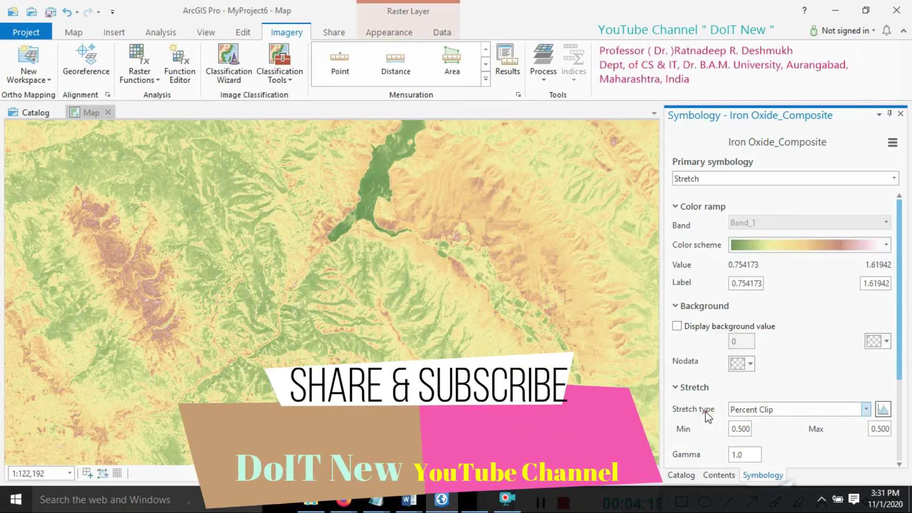
left_click(755, 410)
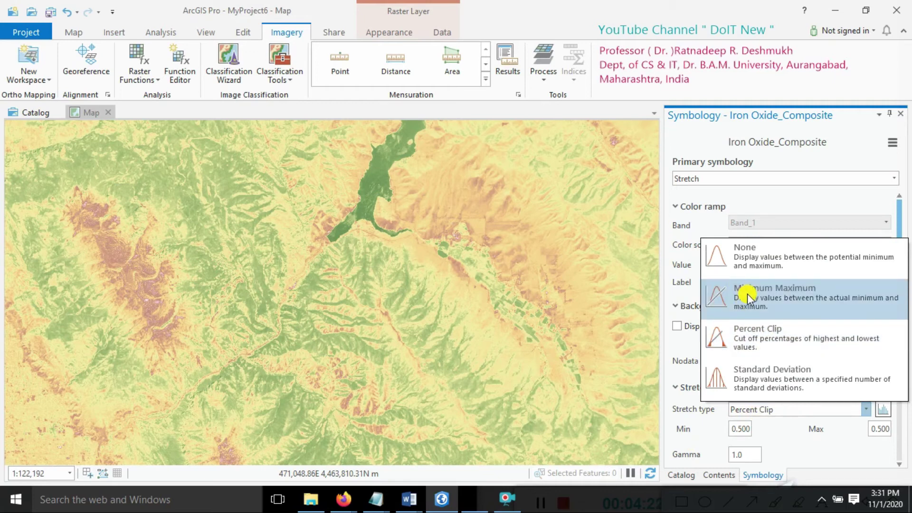
left_click(766, 304)
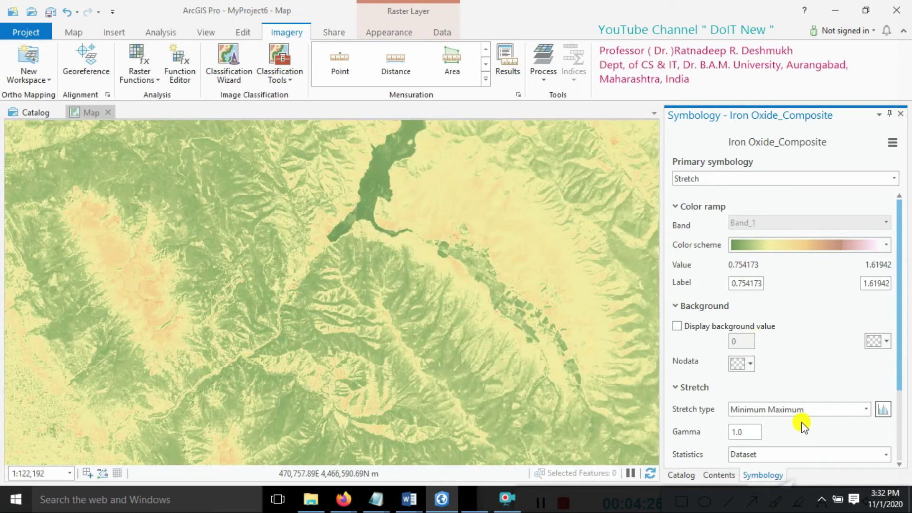
left_click(799, 410)
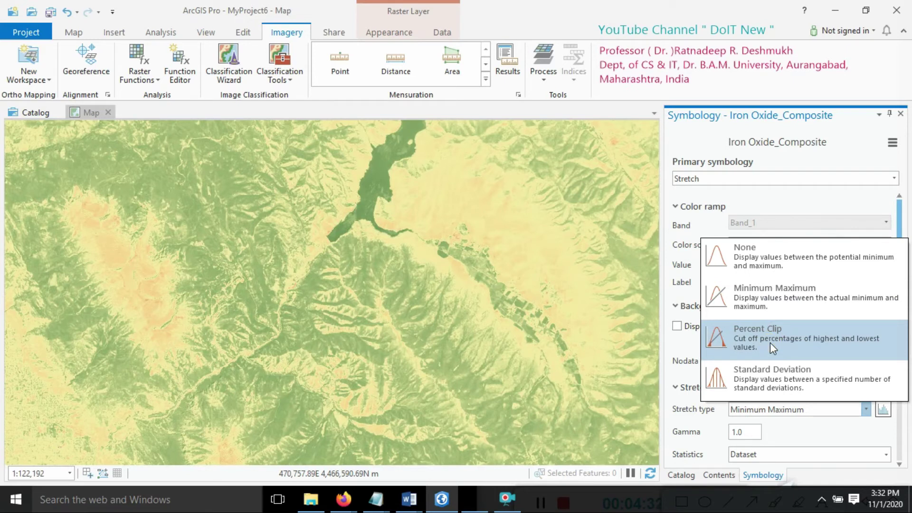
left_click(770, 343)
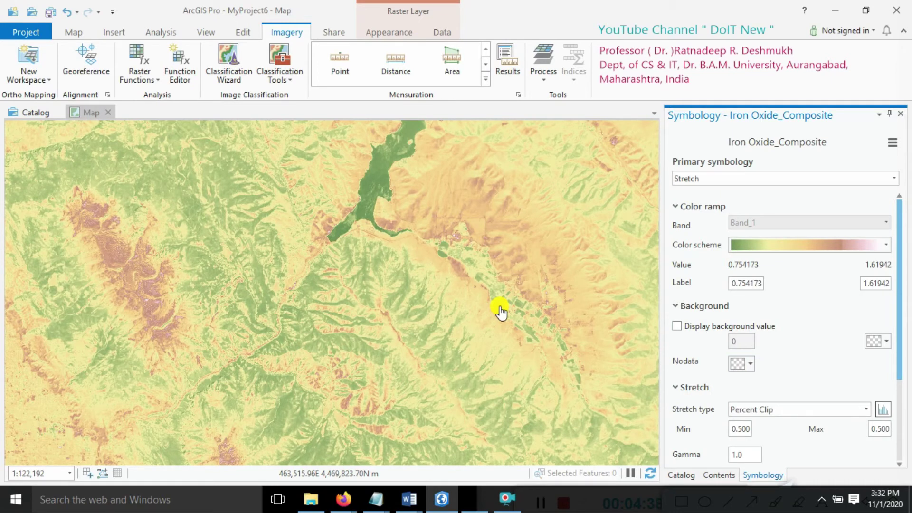
left_click(758, 178)
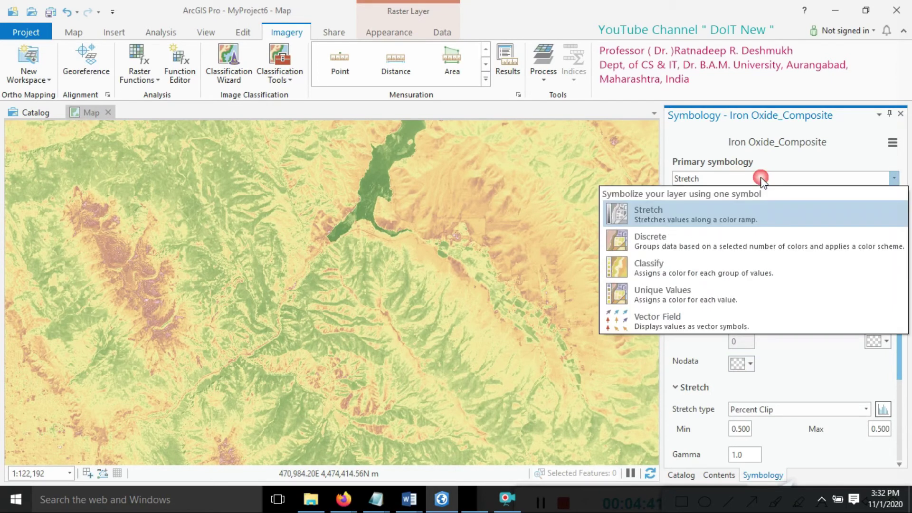
Step: Try Discrete symbology, then Classify the raster with a rainbow colour scheme
left_click(651, 250)
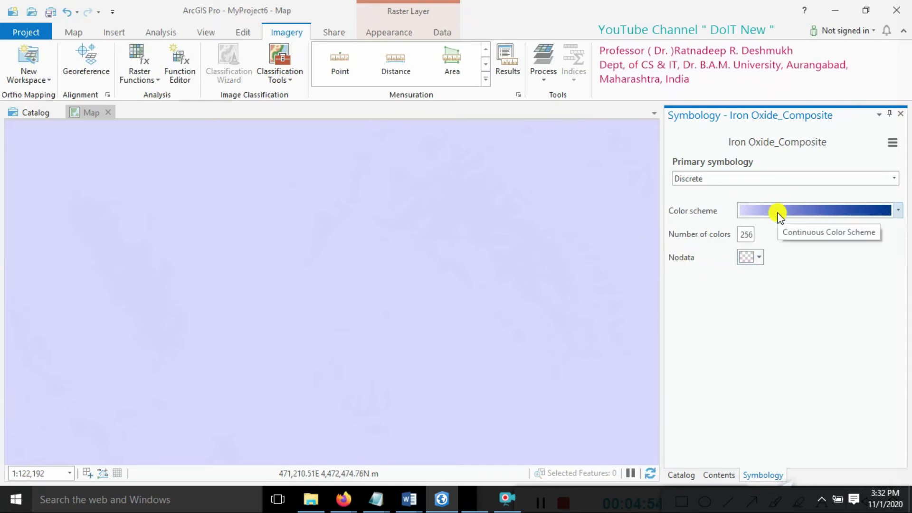
left_click(768, 181)
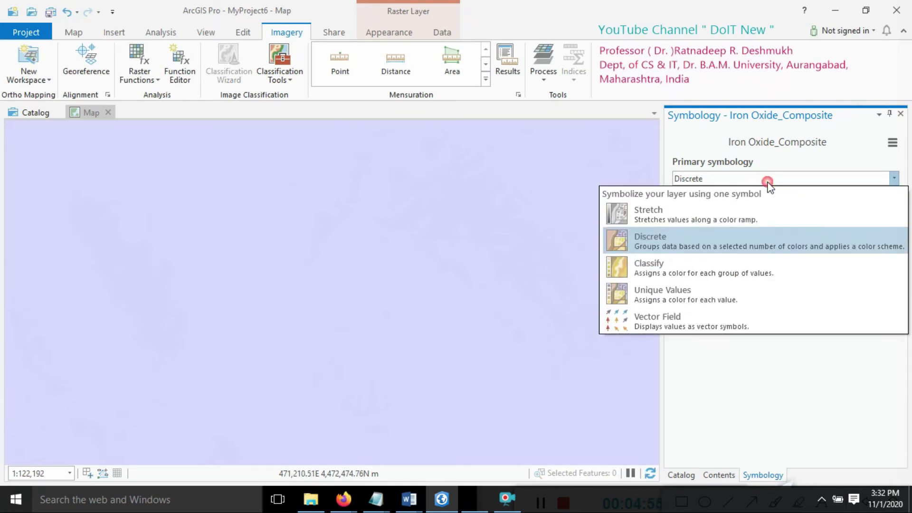
left_click(671, 264)
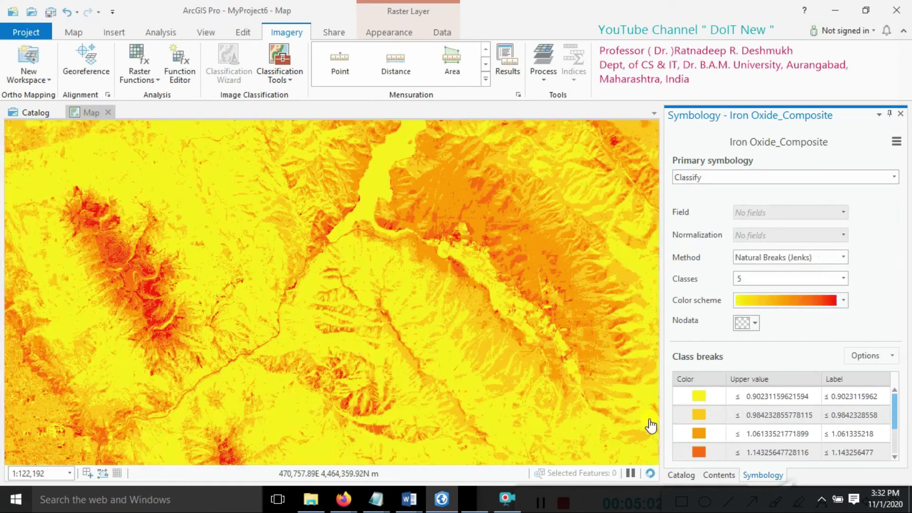
scroll(790, 418, "down", 1)
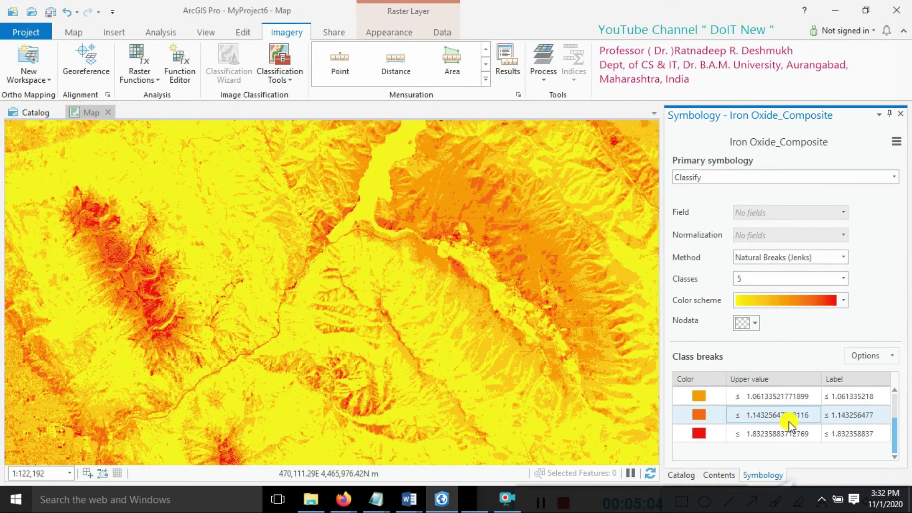
scroll(790, 421, "up", 1)
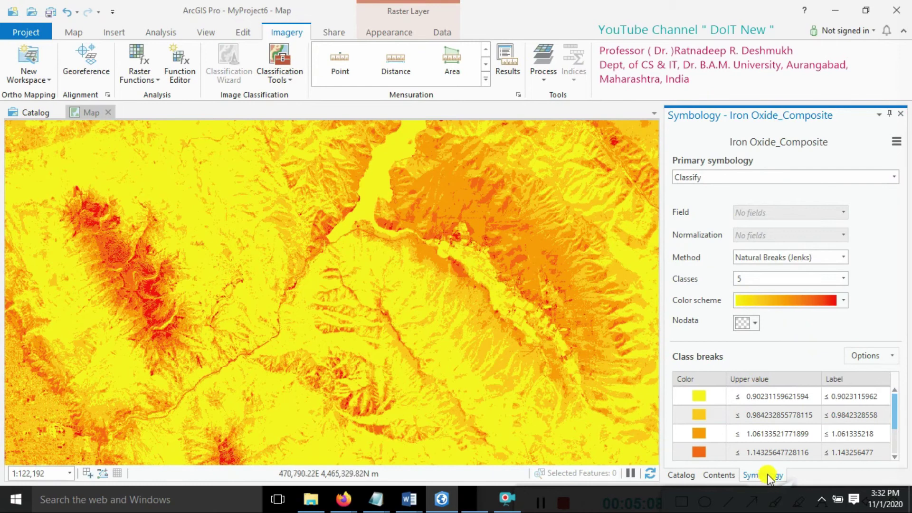
scroll(713, 416, "down", 1)
left_click(796, 301)
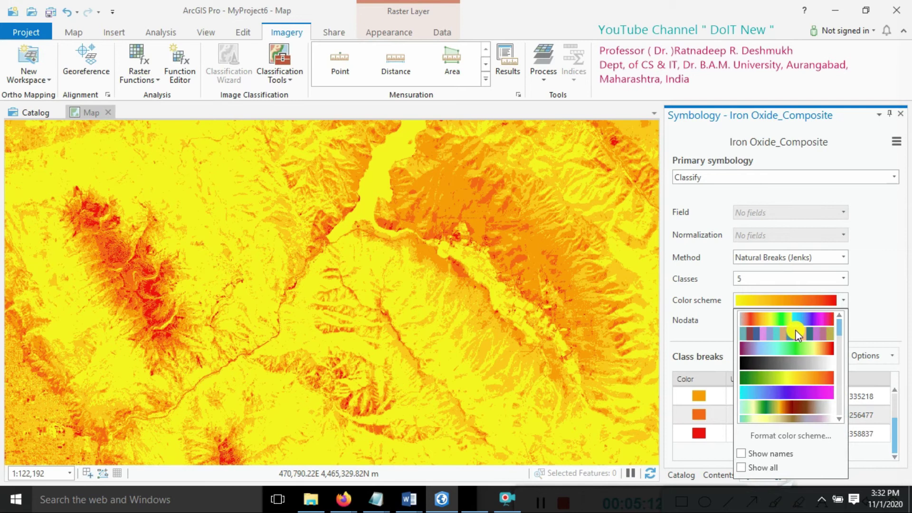
left_click(795, 318)
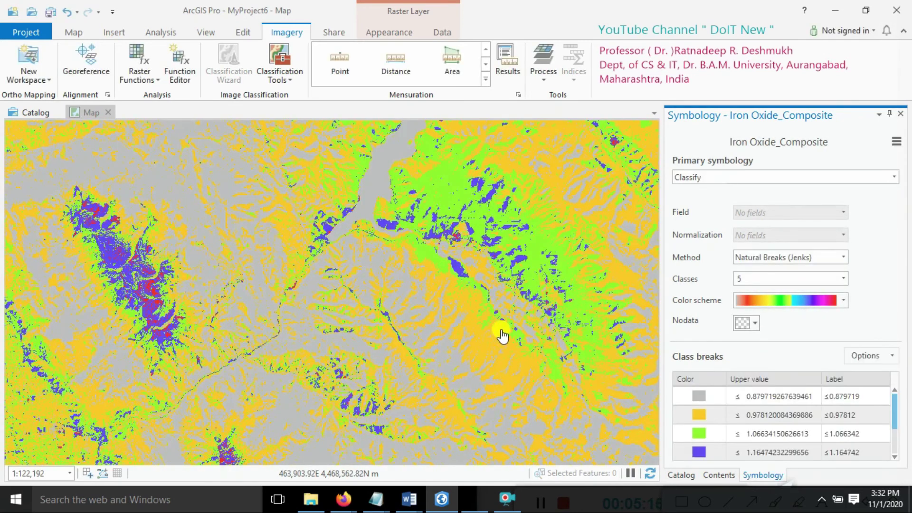
Step: Set the Primary symbology back to Stretch
scroll(491, 338, "up", 2)
scroll(491, 338, "down", 4)
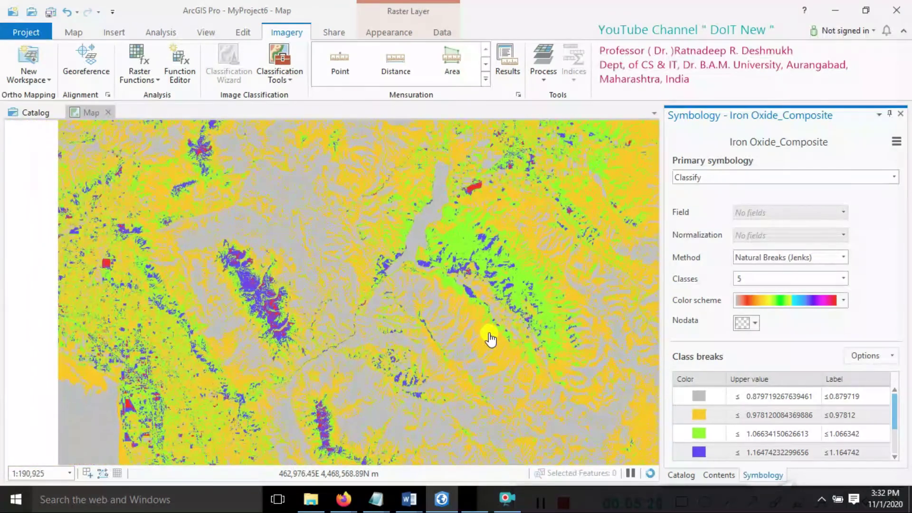
left_click(748, 176)
left_click(650, 216)
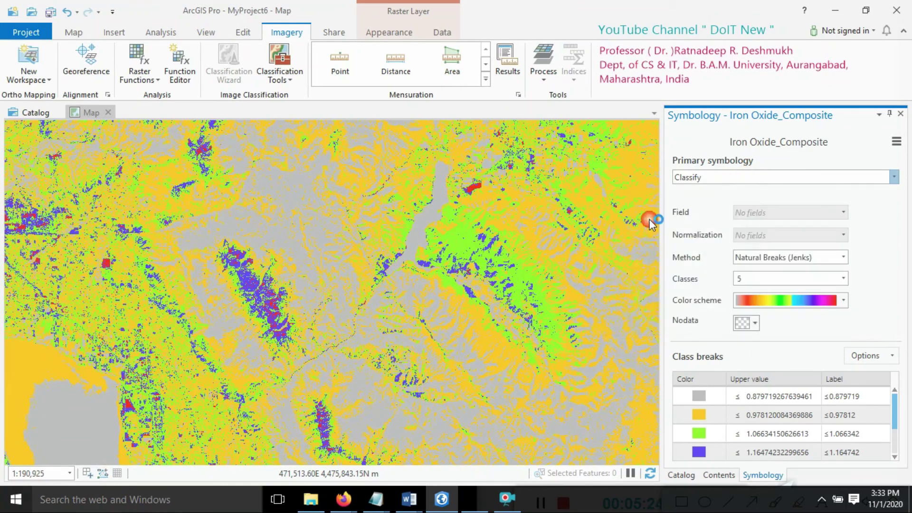
Step: Reapply the cyan-yellow-brown-lilac colour ramp to the stretched Iron Oxide raster
left_click(759, 251)
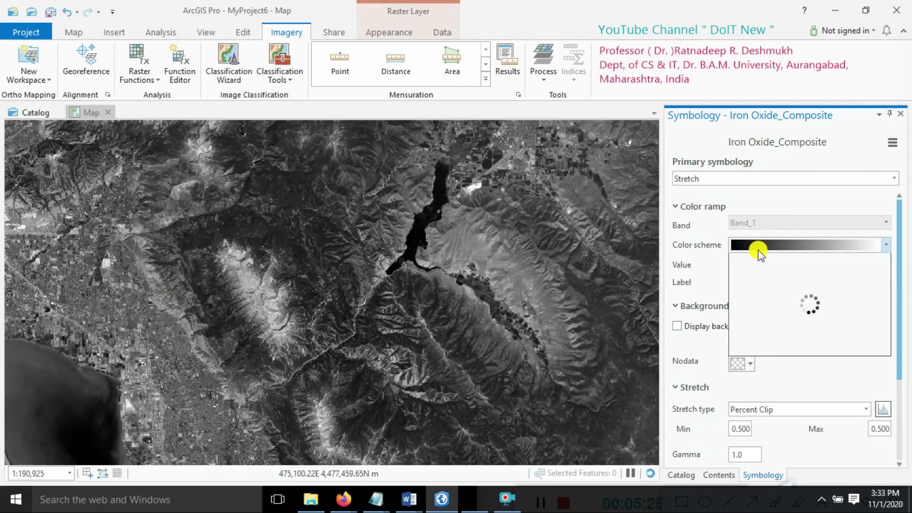
left_click(758, 247)
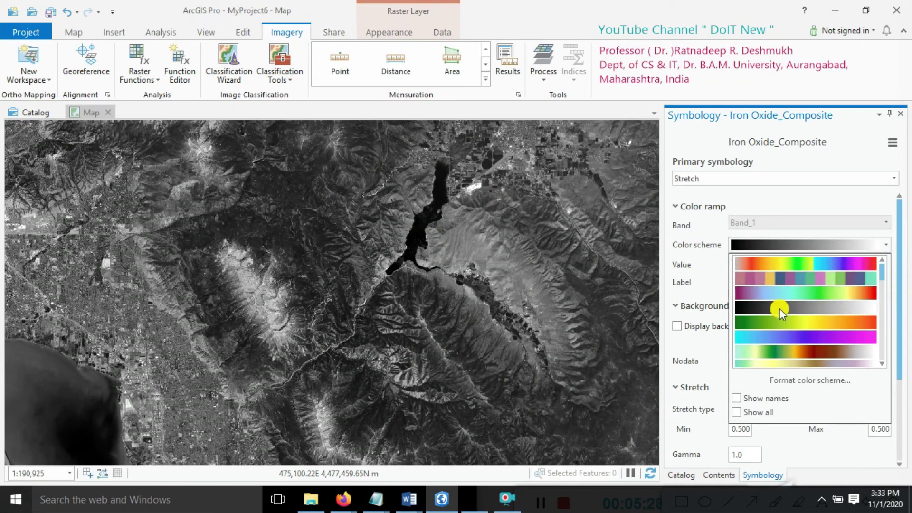
scroll(779, 355, "down", 1)
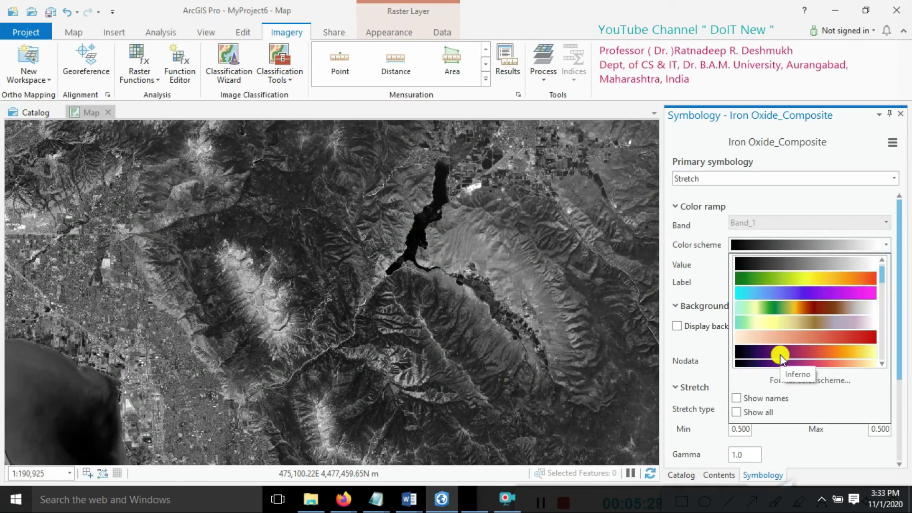
left_click(790, 323)
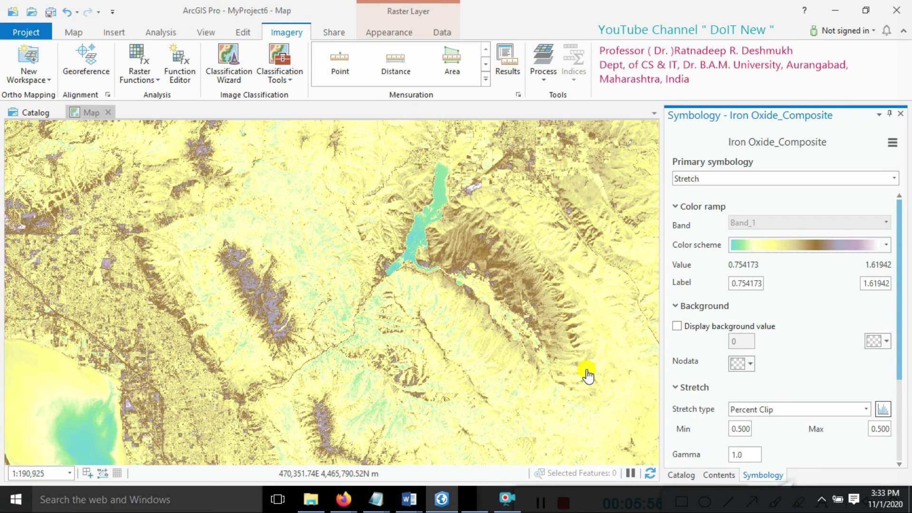
left_click(505, 500)
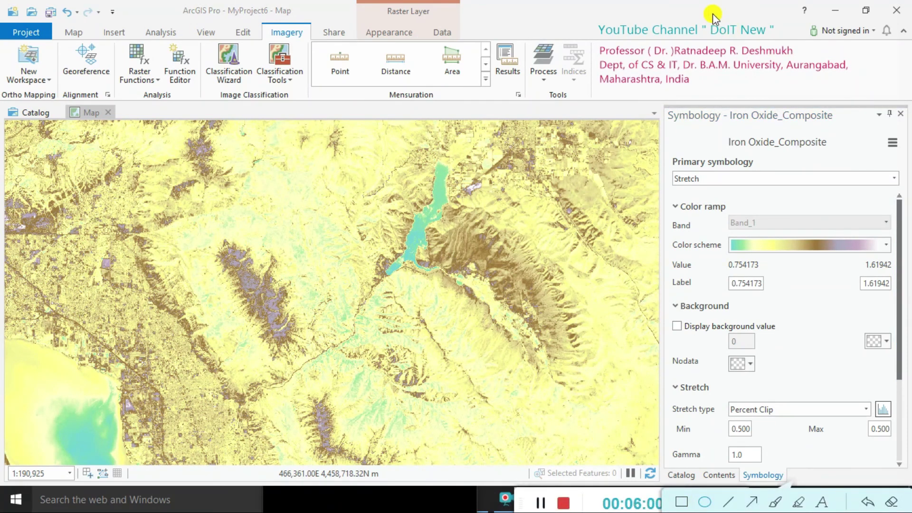
mouse_move(705, 24)
left_mouse_down()
mouse_move(769, 42)
mouse_move(783, 21)
mouse_move(780, 49)
left_mouse_up()
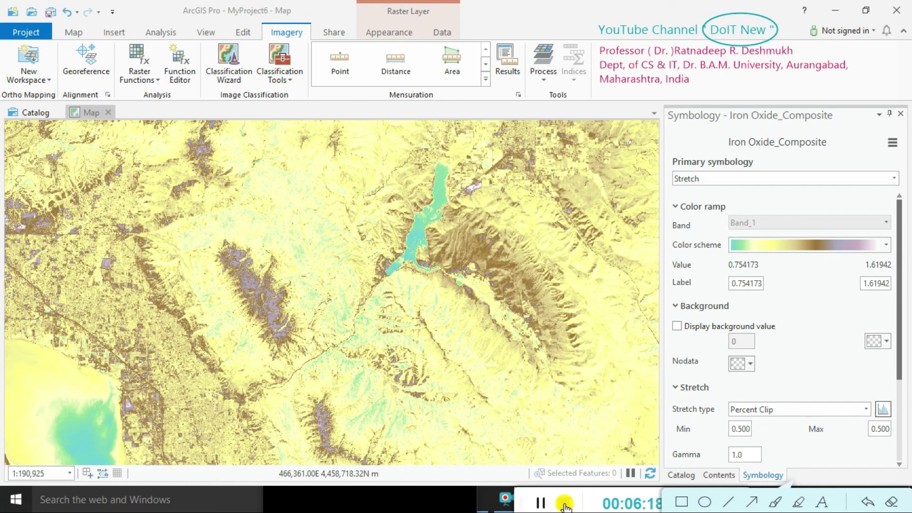
left_click(565, 507)
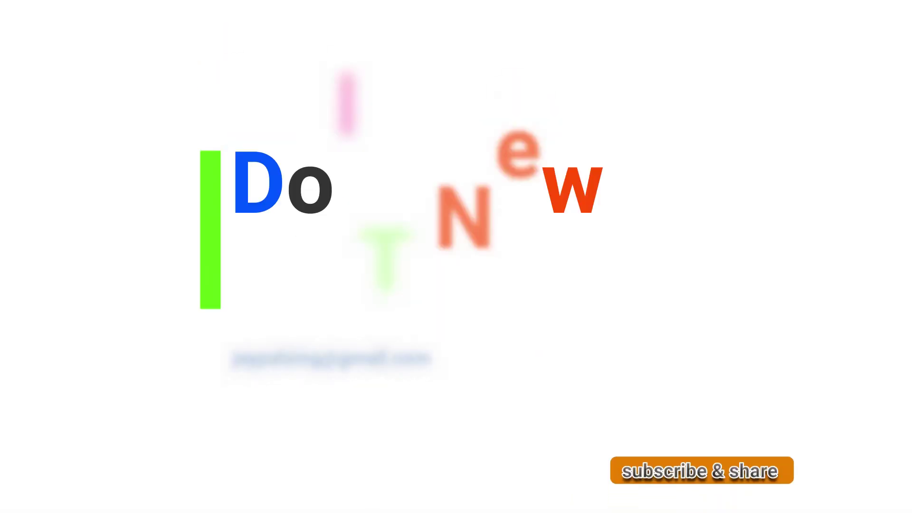